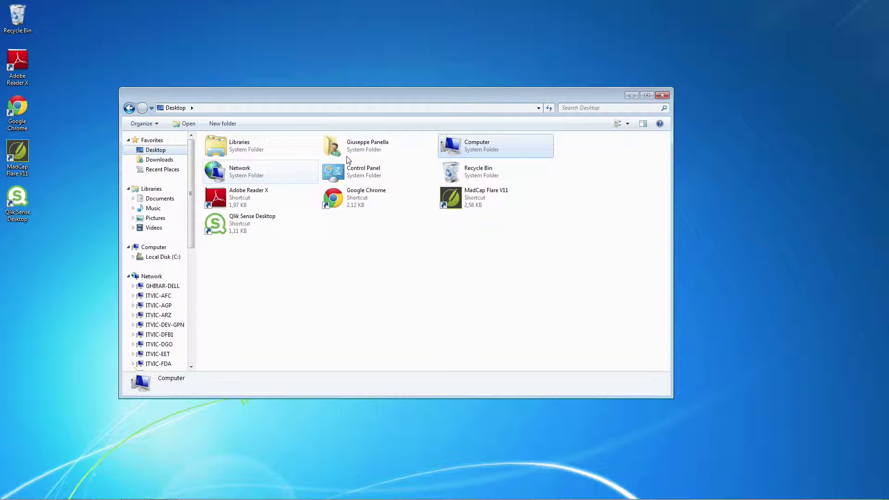
# Copy Sales Discovery.qvf from the Documents\Qlik\Sense\Apps folder.
pyautogui.doubleClick(355, 146)
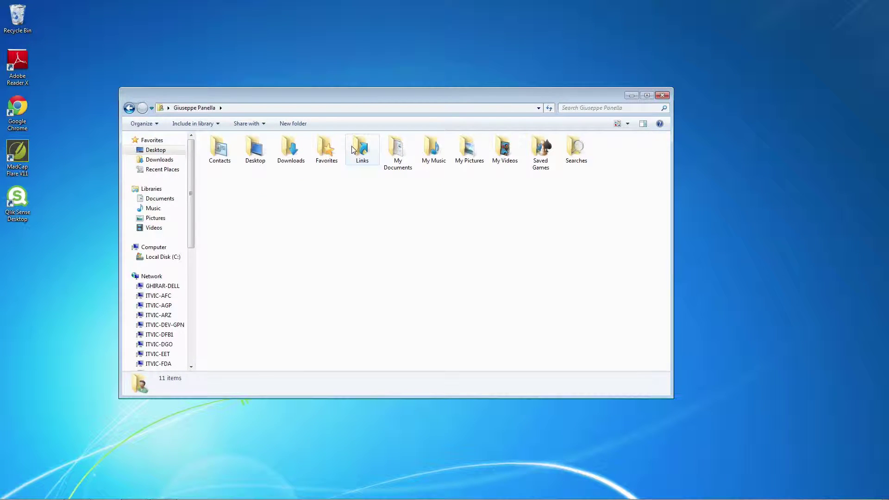
pyautogui.doubleClick(396, 149)
pyautogui.doubleClick(217, 152)
pyautogui.doubleClick(215, 161)
pyautogui.doubleClick(217, 151)
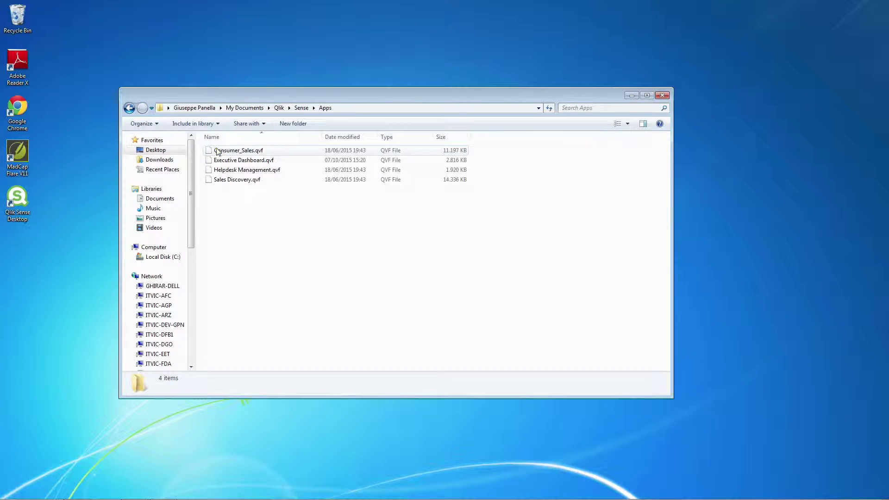
pyautogui.click(237, 183)
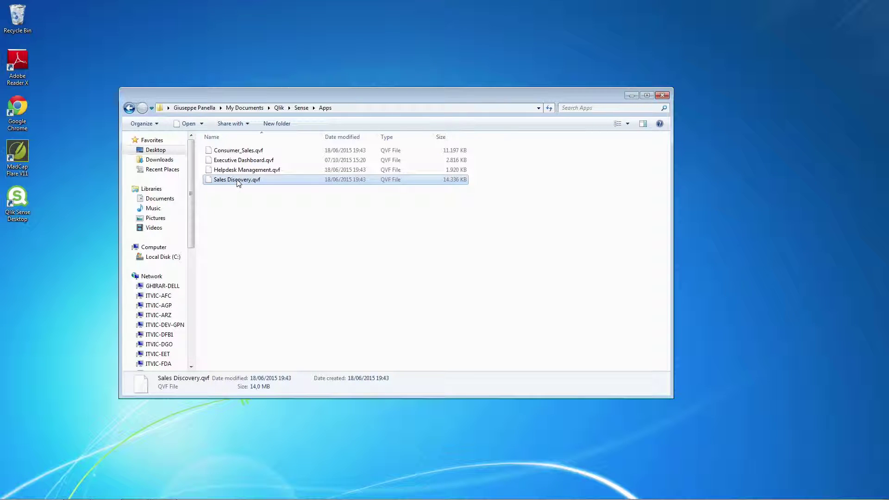
pyautogui.rightClick(234, 182)
pyautogui.click(267, 264)
# Paste Sales Discovery.qvf onto the remote server's desktop.
pyautogui.click(191, 491)
pyautogui.rightClick(264, 341)
pyautogui.click(276, 368)
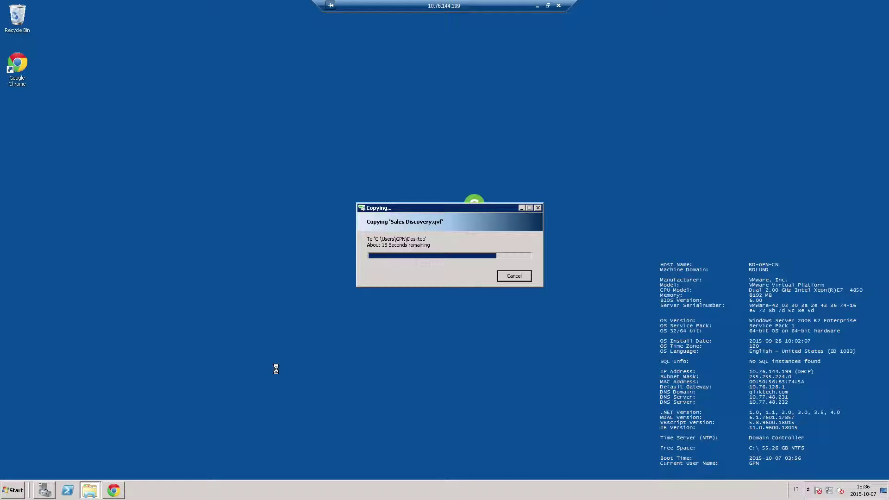
# Import Desktop\Sales Discovery.qvf as a new app from the Apps page.
pyautogui.click(119, 490)
pyautogui.click(41, 76)
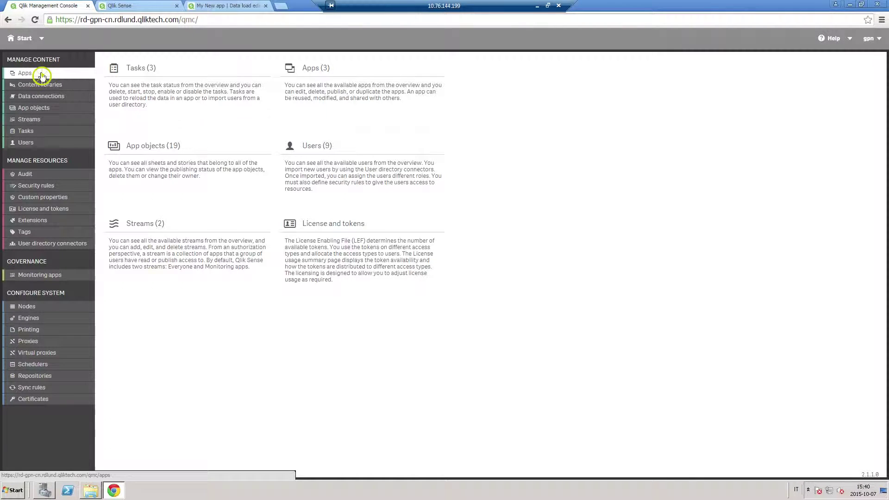
pyautogui.click(179, 467)
pyautogui.click(378, 206)
pyautogui.click(39, 61)
pyautogui.click(236, 83)
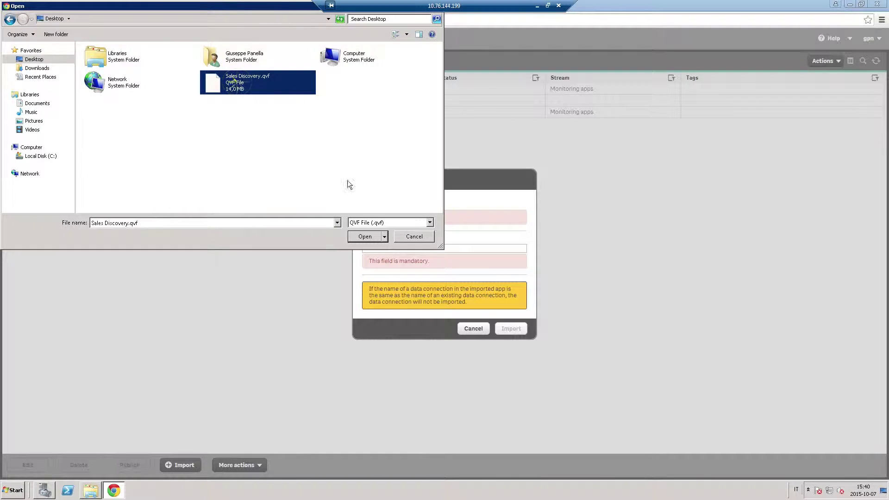
pyautogui.click(367, 236)
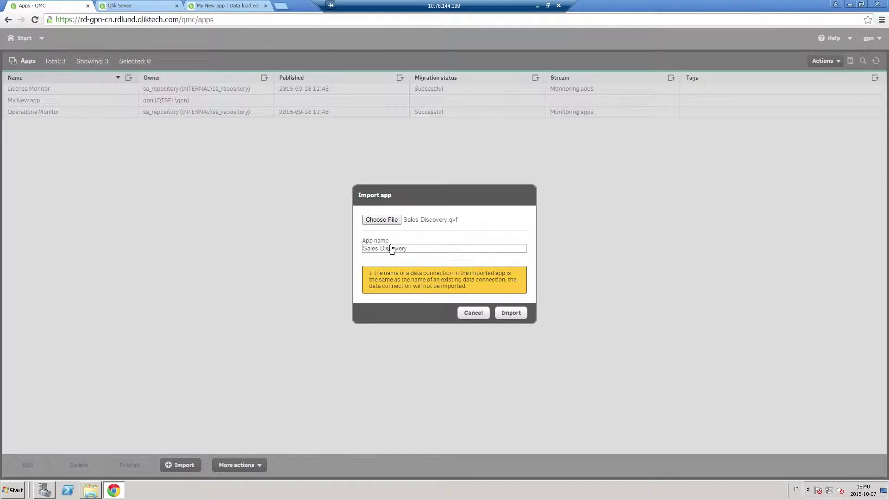
pyautogui.click(510, 312)
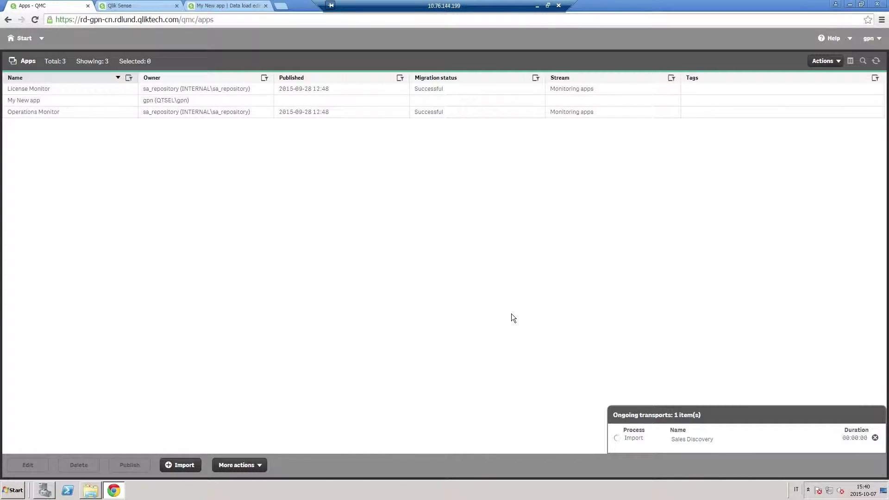
# Copy the three remaining .qvf files onto the remote server's desktop.
pyautogui.click(537, 5)
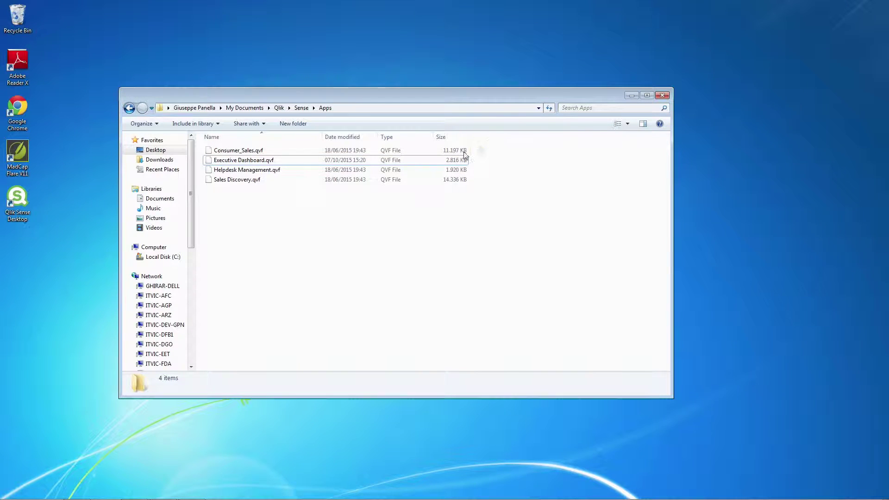
pyautogui.moveTo(465, 154); pyautogui.dragTo(312, 173)
pyautogui.rightClick(271, 174)
pyautogui.click(305, 231)
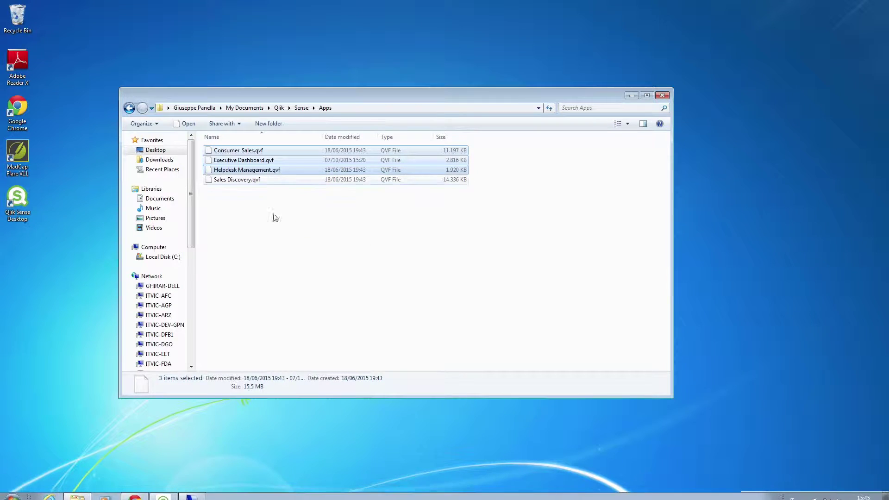
pyautogui.click(200, 496)
pyautogui.click(835, 5)
pyautogui.rightClick(349, 224)
pyautogui.click(363, 258)
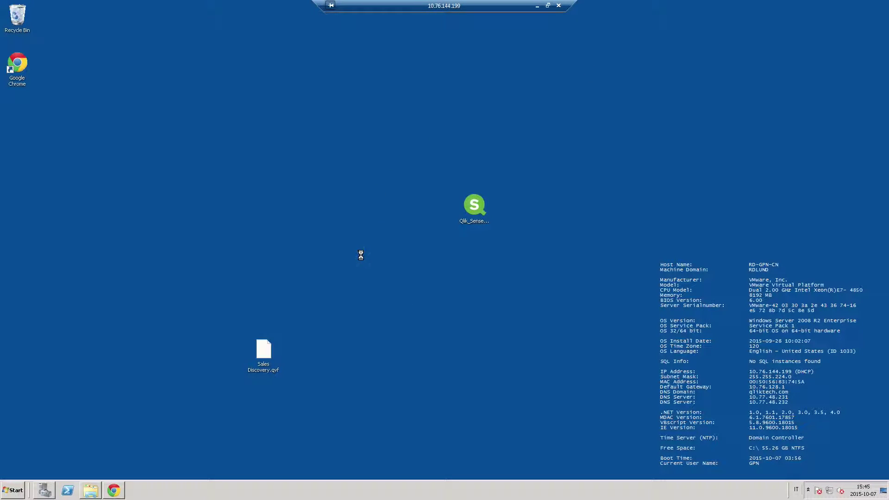
# Import Consumer_Sales.qvf into the console.
pyautogui.click(114, 491)
pyautogui.click(190, 467)
pyautogui.click(375, 206)
pyautogui.click(237, 82)
pyautogui.click(367, 237)
pyautogui.click(508, 313)
# Import Executive Dashboard.qvf into the console.
pyautogui.click(183, 465)
pyautogui.click(378, 203)
pyautogui.click(354, 91)
pyautogui.click(365, 236)
pyautogui.click(514, 315)
# Import Helpdesk Management.qvf into the console.
pyautogui.click(184, 466)
pyautogui.click(380, 204)
pyautogui.click(129, 117)
pyautogui.click(367, 238)
pyautogui.click(505, 314)
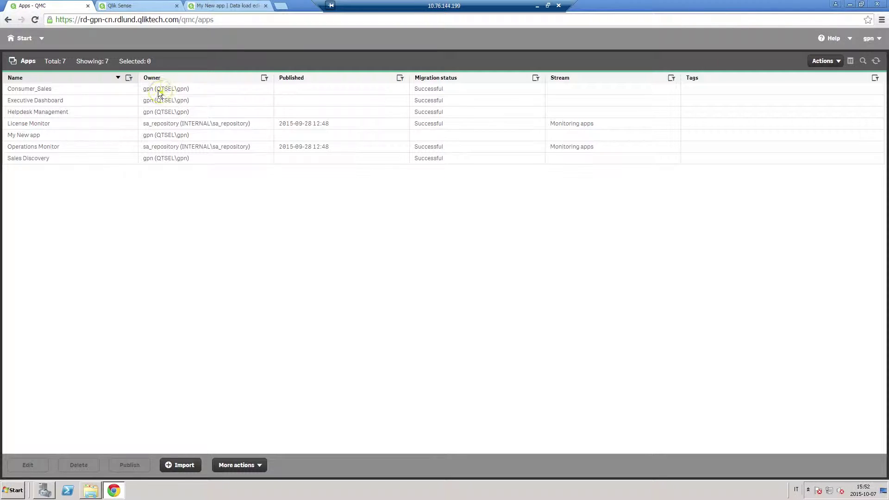
# Select Consumer_Sales and publish it with Everyone chosen as the stream.
pyautogui.click(158, 89)
pyautogui.click(128, 465)
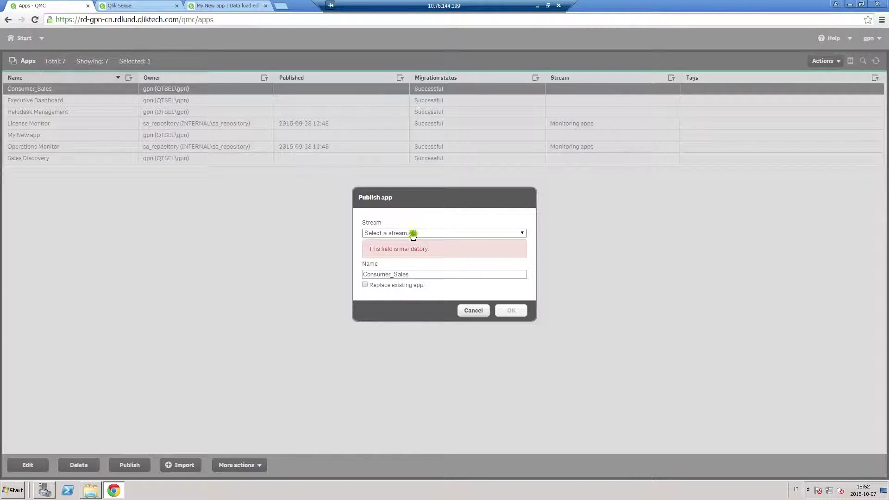
pyautogui.click(410, 233)
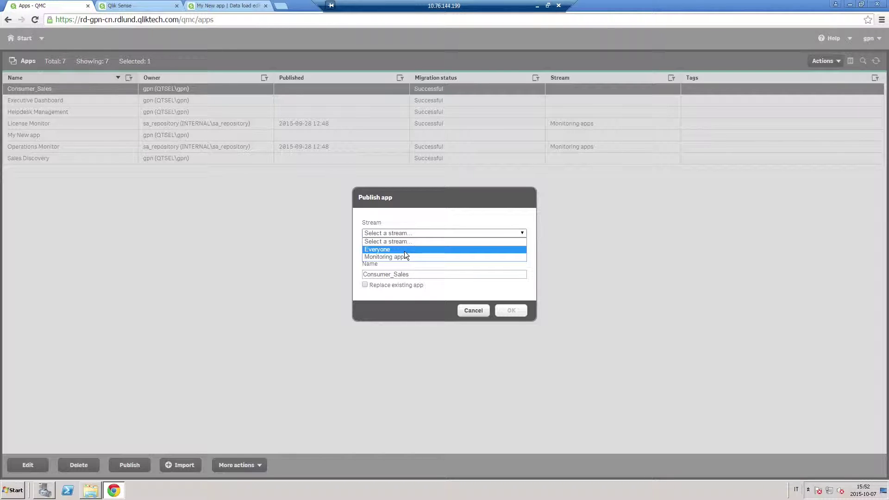
pyautogui.click(405, 250)
pyautogui.click(511, 302)
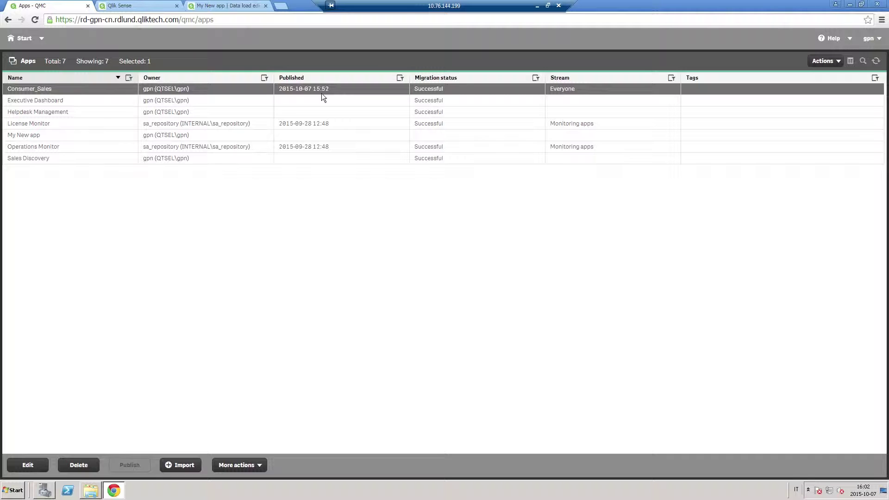
# Create a new stream named Sales.
pyautogui.click(14, 39)
pyautogui.click(29, 119)
pyautogui.click(137, 465)
pyautogui.click(357, 97)
pyautogui.write('Sales')
pyautogui.click(211, 464)
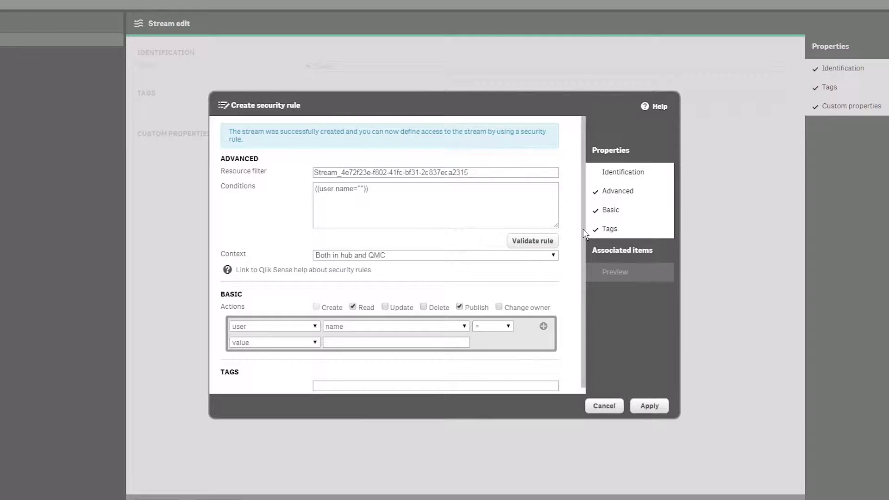
pyautogui.scroll(-1, 586, 234)
# Set the stream's security rule to user group Executive OR Salesman.
pyautogui.click(431, 325)
pyautogui.click(347, 411)
pyautogui.click(356, 337)
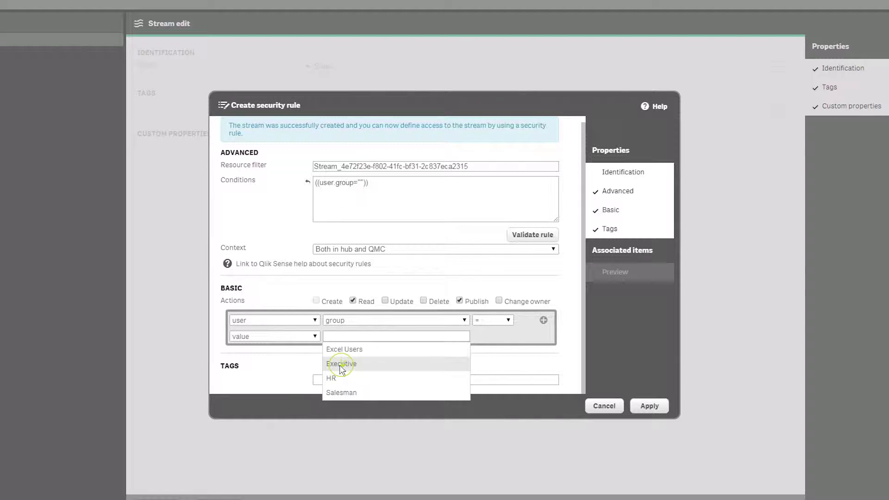
pyautogui.click(358, 363)
pyautogui.click(543, 321)
pyautogui.click(421, 366)
pyautogui.click(360, 460)
pyautogui.write('Sa')
pyautogui.click(354, 396)
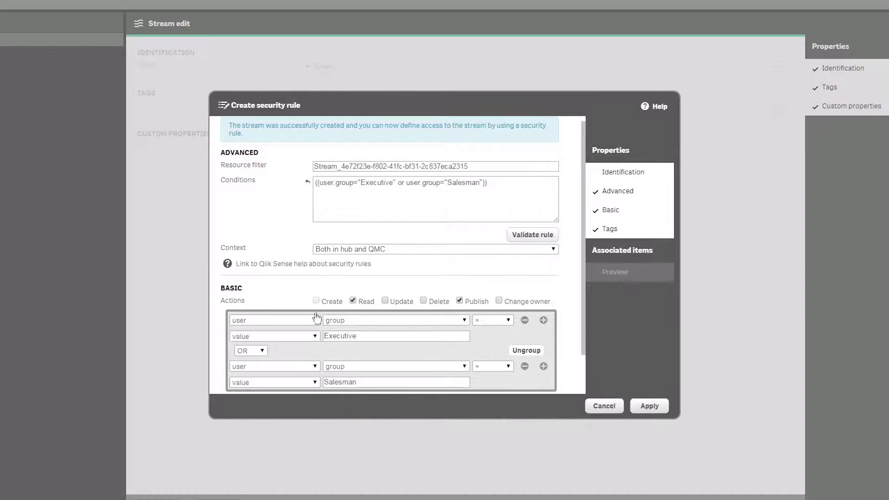
# Allow update, delete and change-owner rights, then apply the security rule.
pyautogui.click(384, 302)
pyautogui.click(423, 301)
pyautogui.click(499, 301)
pyautogui.click(649, 406)
pyautogui.click(43, 63)
pyautogui.click(19, 44)
# Select Sales Discovery in the Apps list and publish it to Sales.
pyautogui.click(27, 73)
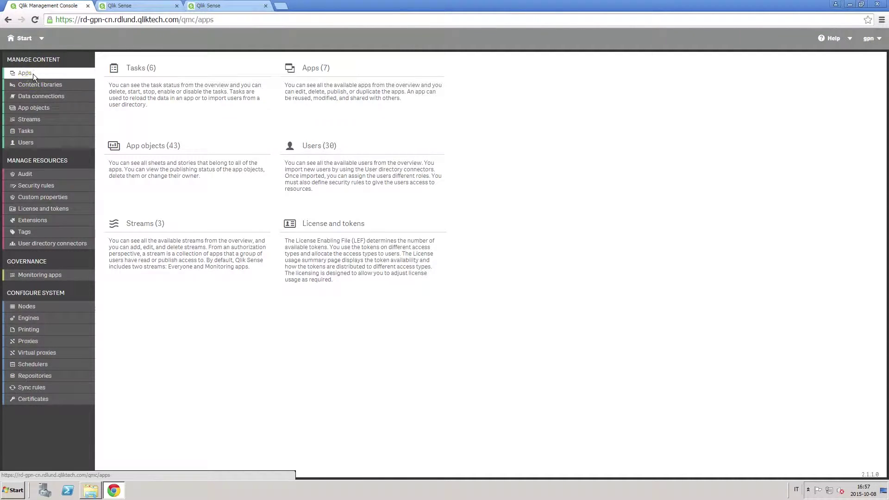
pyautogui.click(45, 158)
pyautogui.click(129, 466)
pyautogui.click(376, 235)
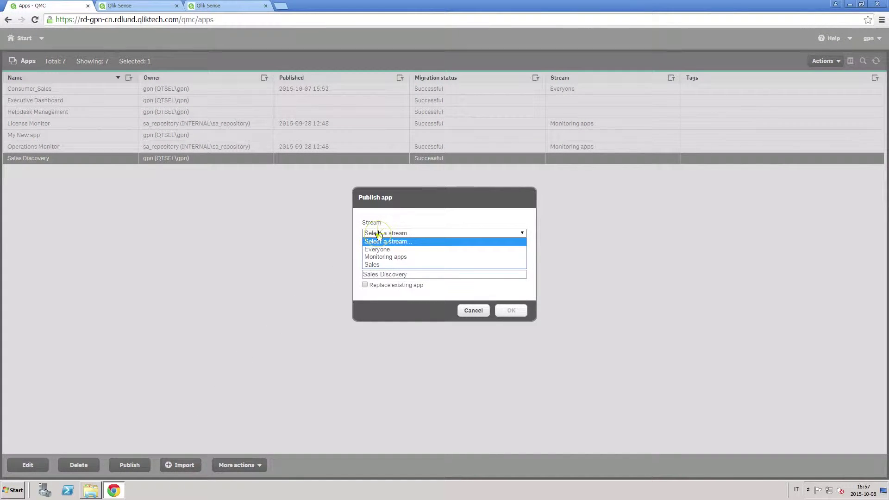
pyautogui.click(377, 266)
pyautogui.click(512, 302)
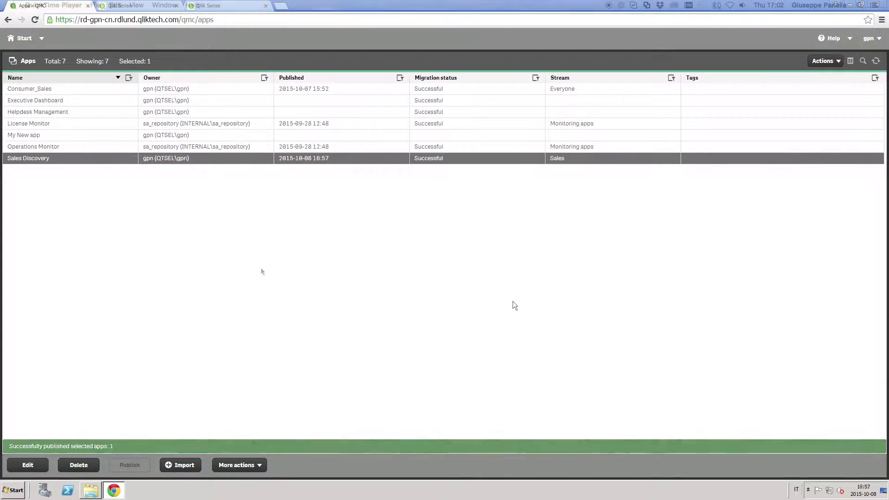
# Create a new stream named HR.
pyautogui.click(24, 38)
pyautogui.click(29, 121)
pyautogui.click(137, 466)
pyautogui.click(365, 97)
pyautogui.write('HR')
pyautogui.click(201, 465)
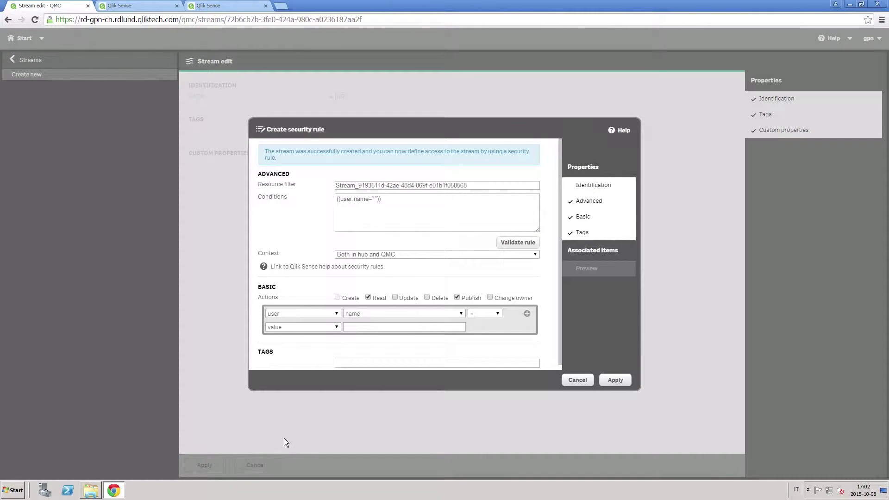
# Limit the HR stream's rule to user group HR, preview access, and apply.
pyautogui.click(439, 317)
pyautogui.click(389, 390)
pyautogui.write('HR')
pyautogui.click(370, 338)
pyautogui.click(591, 270)
pyautogui.click(649, 407)
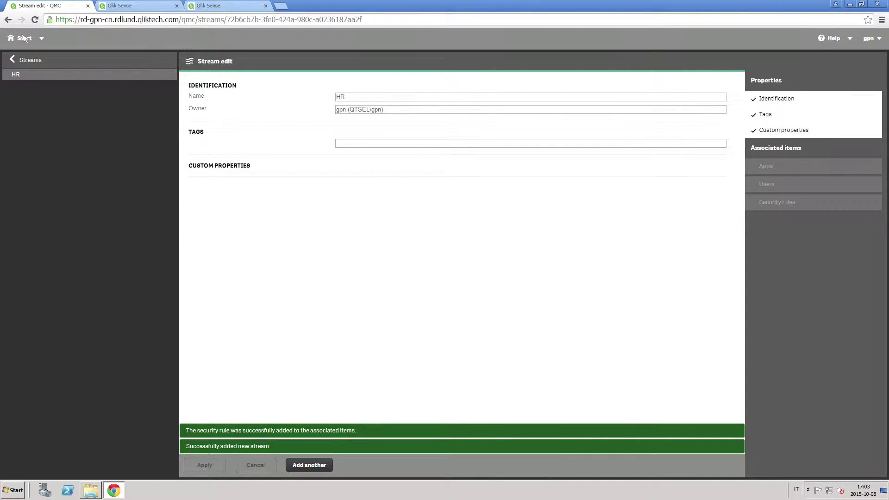
pyautogui.click(24, 38)
pyautogui.click(25, 74)
# Select Helpdesk Management and publish it with HR chosen as the stream.
pyautogui.click(43, 113)
pyautogui.click(139, 465)
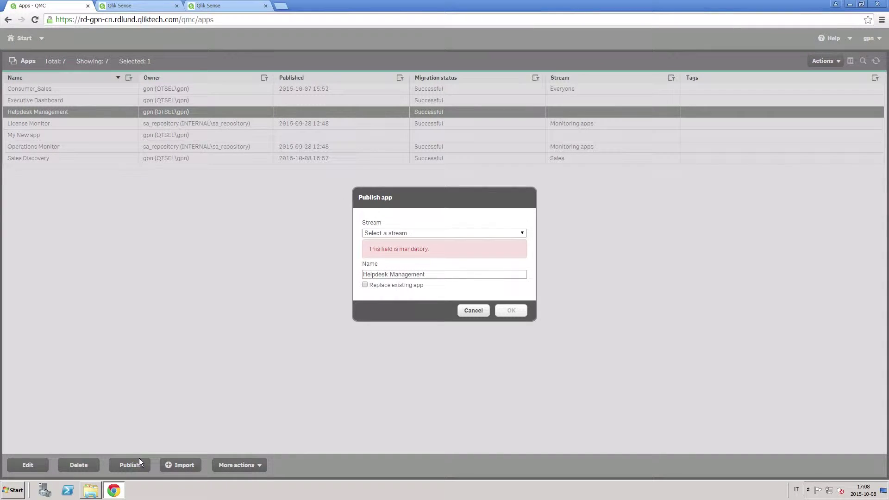
pyautogui.click(413, 234)
pyautogui.click(404, 256)
pyautogui.click(508, 301)
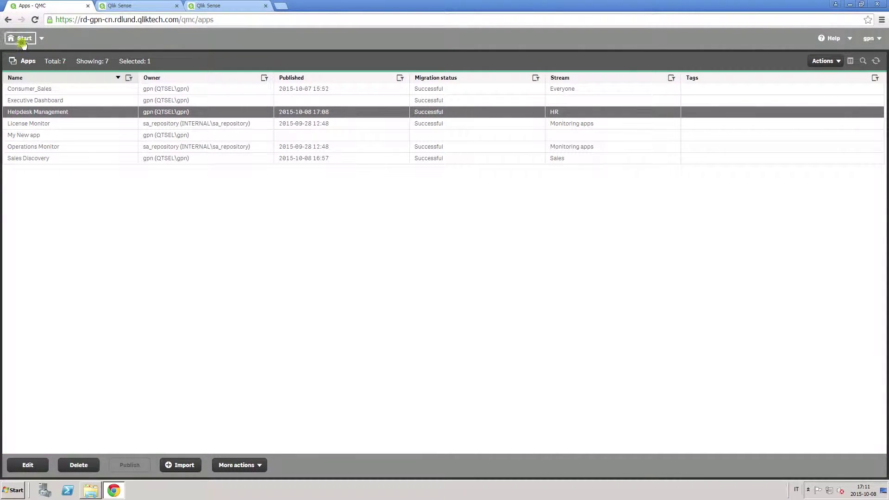
# Create a reload task named Reload Sales App for the Sales Discovery app.
pyautogui.click(23, 38)
pyautogui.click(25, 131)
pyautogui.click(230, 460)
pyautogui.click(356, 94)
pyautogui.write('Reload')
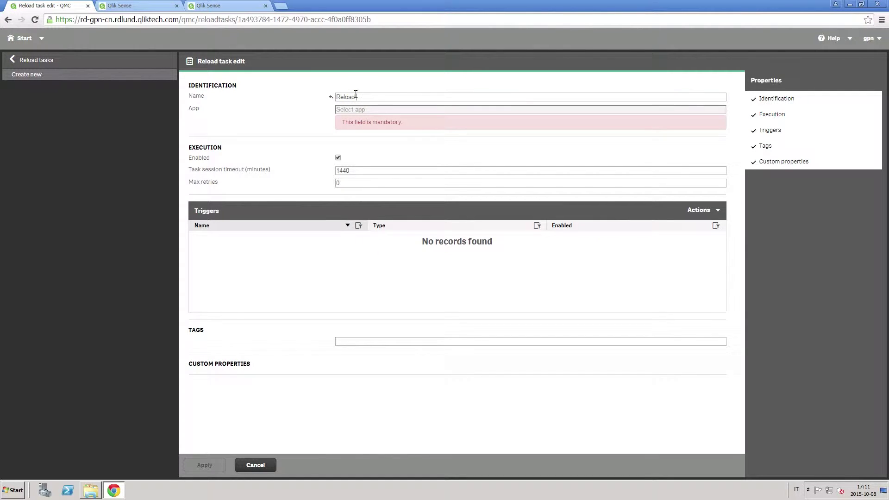
pyautogui.write(' Sales App')
pyautogui.click(351, 110)
pyautogui.click(352, 274)
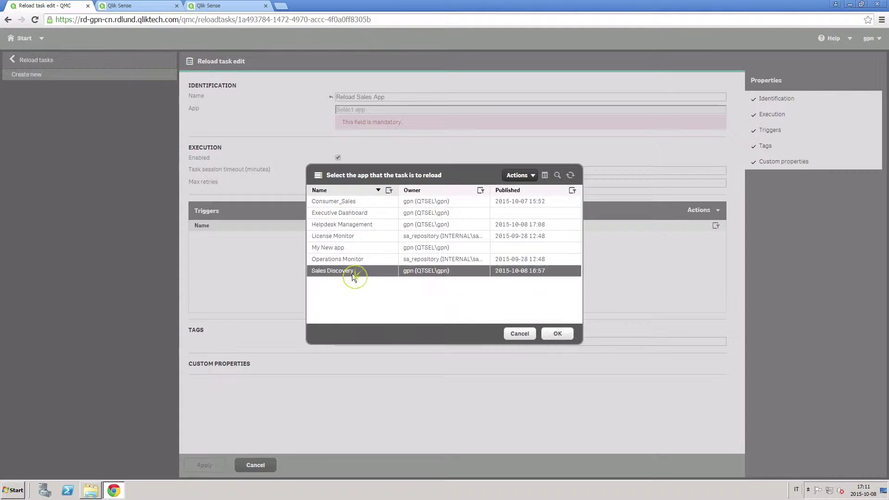
pyautogui.click(557, 333)
# Add a daily trigger starting at 06:00 and save the task.
pyautogui.click(716, 194)
pyautogui.click(692, 240)
pyautogui.doubleClick(251, 221)
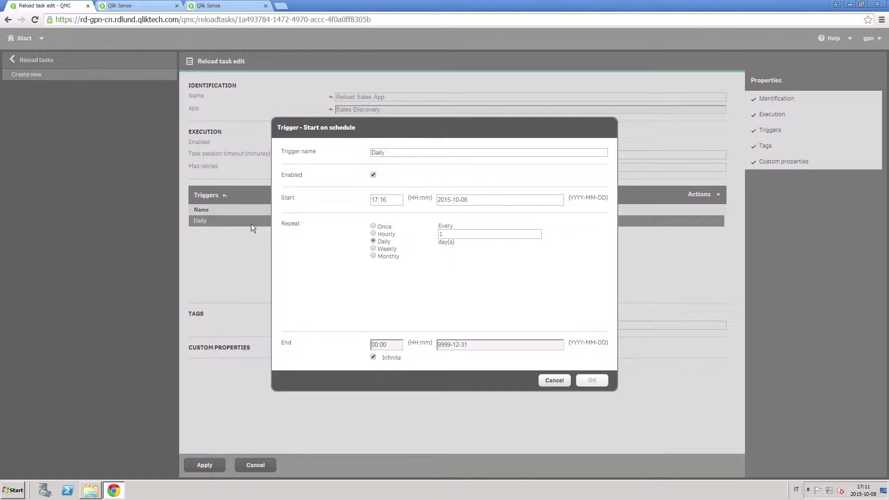
pyautogui.doubleClick(376, 199)
pyautogui.write('06')
pyautogui.doubleClick(390, 198)
pyautogui.write('00')
pyautogui.click(599, 381)
pyautogui.click(206, 467)
pyautogui.click(23, 39)
# Create a reload task named Reload HelpDesk for the Helpdesk Management app.
pyautogui.click(23, 131)
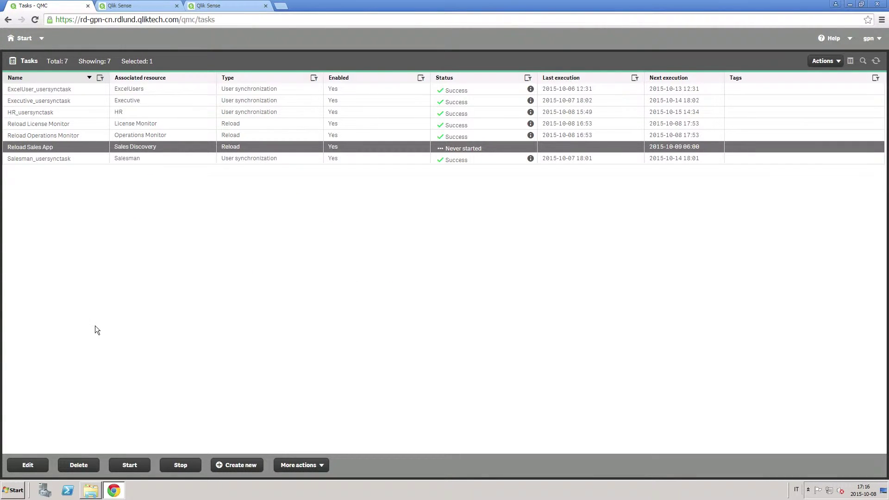
pyautogui.click(242, 464)
pyautogui.click(359, 99)
pyautogui.write('Reload HelpDesk')
pyautogui.click(357, 107)
pyautogui.click(354, 225)
pyautogui.click(556, 333)
# Add a daily trigger starting at 09:00 and save the task.
pyautogui.click(716, 194)
pyautogui.click(705, 243)
pyautogui.doubleClick(291, 221)
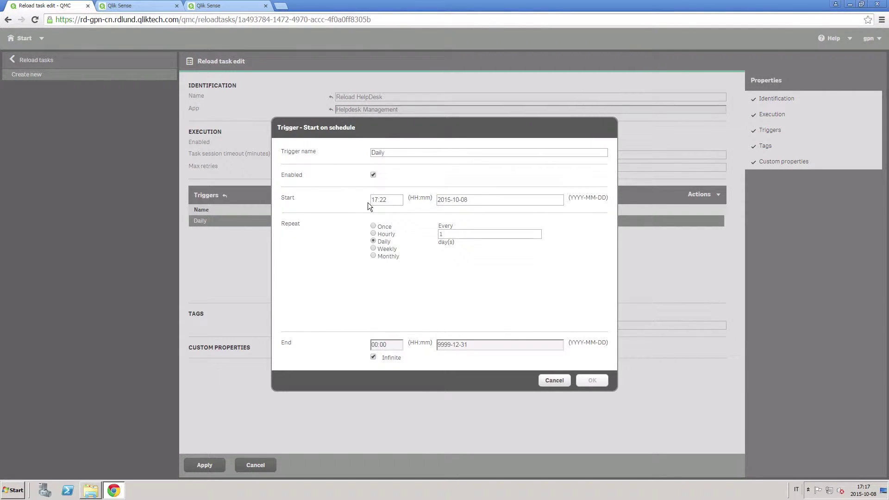
pyautogui.doubleClick(375, 199)
pyautogui.write('0:22')
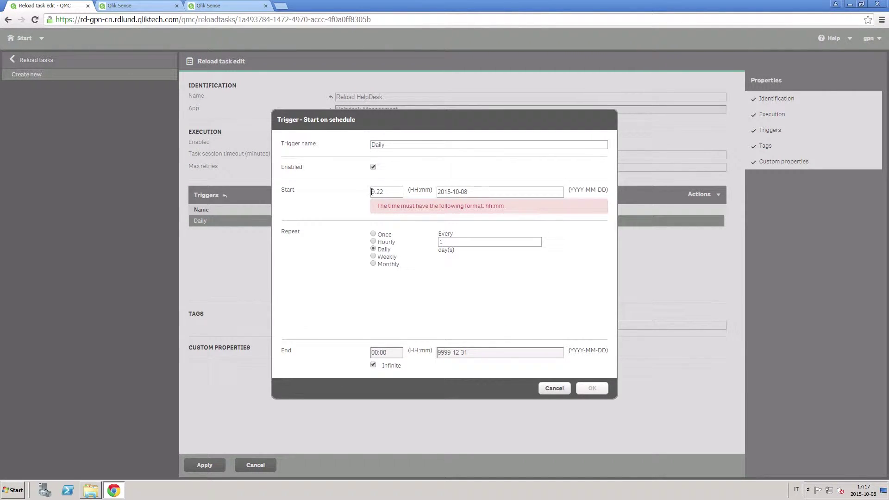
pyautogui.write('9')
pyautogui.press('BackSpace')
pyautogui.press('BackSpace')
pyautogui.write('00')
pyautogui.click(591, 380)
pyautogui.click(206, 465)
# Select Consumer_Sales in the Apps list and open its extra actions.
pyautogui.click(21, 40)
pyautogui.click(24, 74)
pyautogui.click(88, 92)
pyautogui.click(236, 464)
# Duplicate the Consumer_Sales app and bring up the Streams list.
pyautogui.click(232, 412)
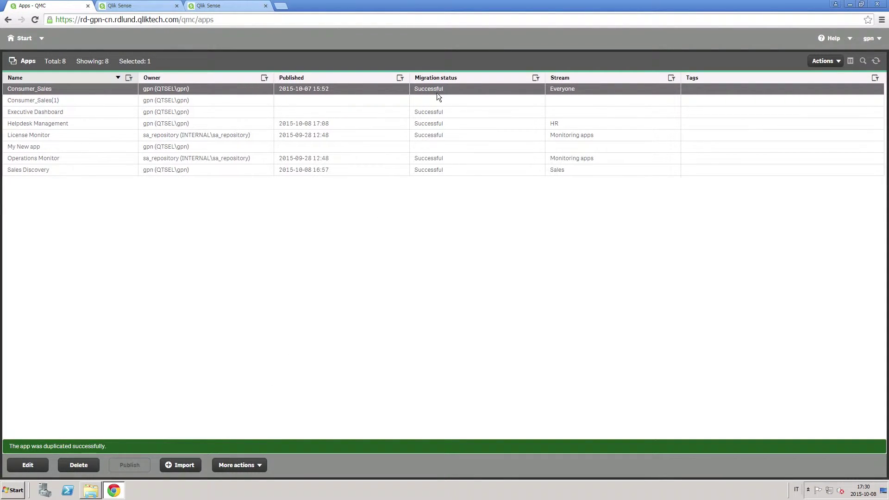
pyautogui.click(22, 43)
pyautogui.click(23, 119)
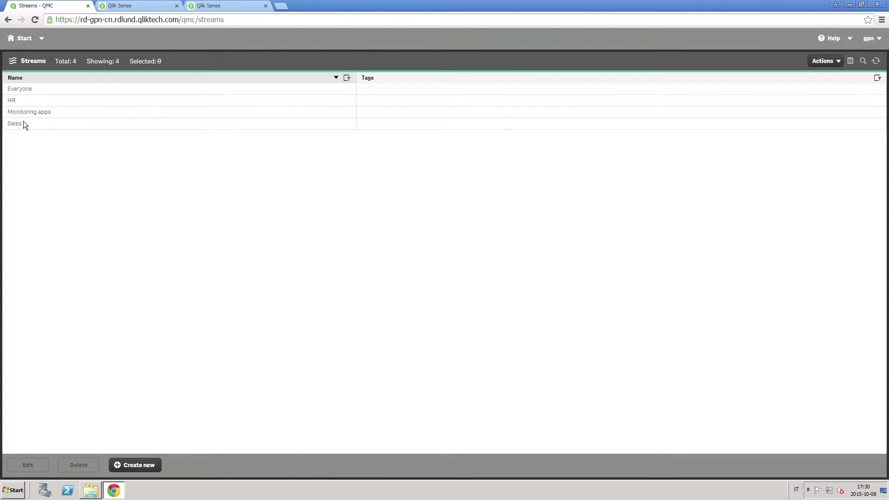
# Create the executive stream with a security rule limited to the Executive user group.
pyautogui.click(135, 465)
pyautogui.write('Consumer Sales for Executive')
pyautogui.click(212, 464)
pyautogui.click(371, 317)
pyautogui.click(360, 389)
pyautogui.click(366, 326)
pyautogui.click(363, 351)
# Grant the Executive group Update, Delete and Change owner rights, and apply the rule.
pyautogui.click(395, 299)
pyautogui.click(427, 298)
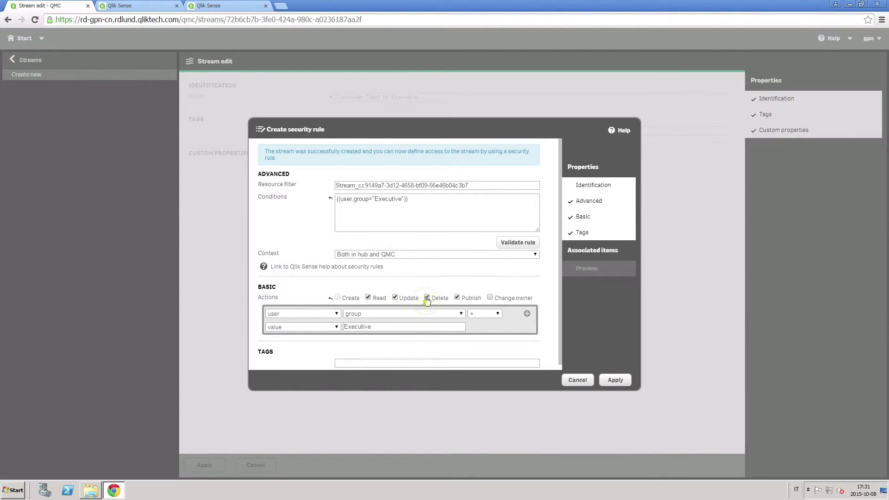
pyautogui.click(490, 298)
pyautogui.click(614, 381)
pyautogui.click(38, 61)
pyautogui.click(24, 38)
pyautogui.click(23, 70)
# Rename the Consumer_Sales(1) copy to 'Consumer_Sales for Executive' and save it.
pyautogui.click(34, 99)
pyautogui.click(28, 464)
pyautogui.click(392, 98)
pyautogui.press('BackSpace')
pyautogui.write('Executive')
pyautogui.click(215, 464)
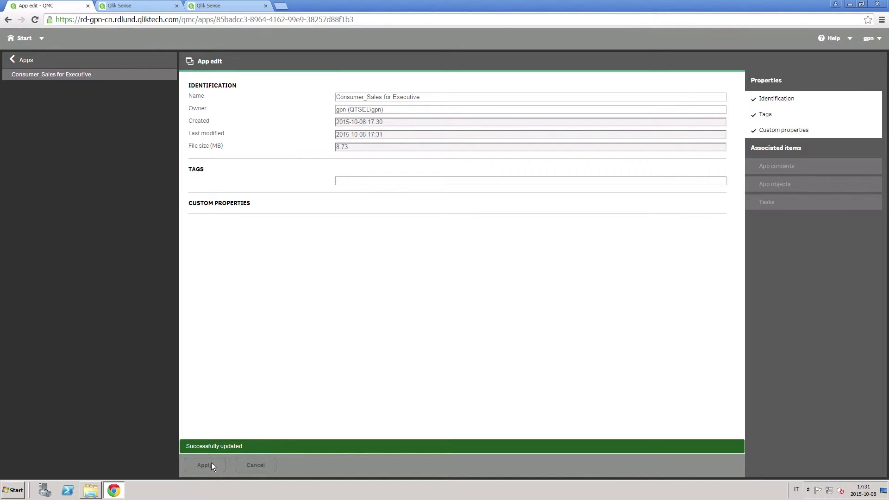
pyautogui.click(24, 61)
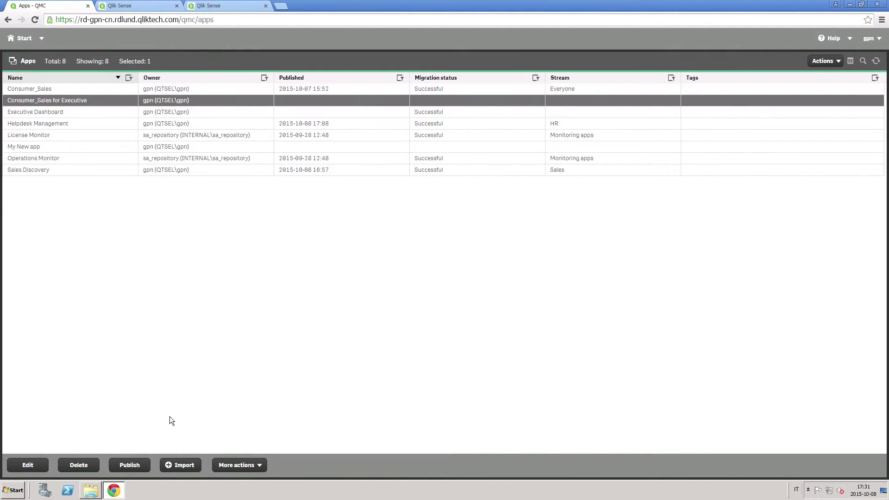
# Publish Consumer_Sales for Executive to the Consumer Sales for Executive stream.
pyautogui.click(132, 466)
pyautogui.click(400, 234)
pyautogui.click(407, 248)
pyautogui.click(510, 300)
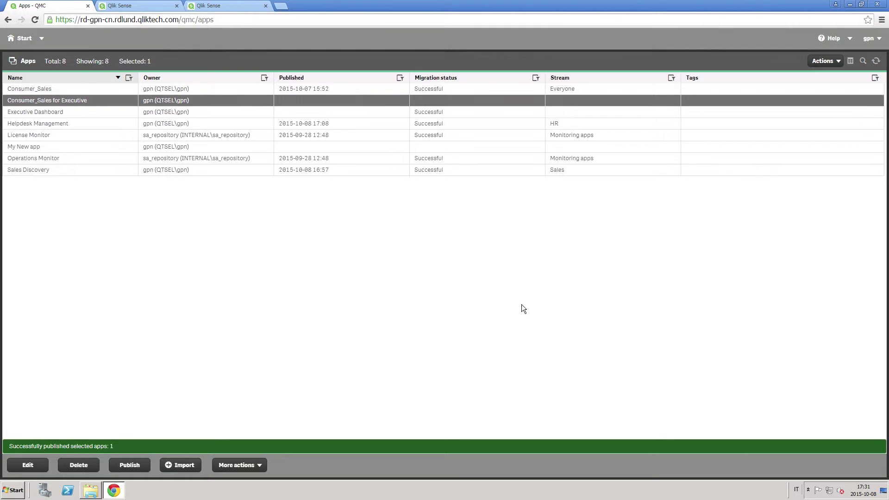